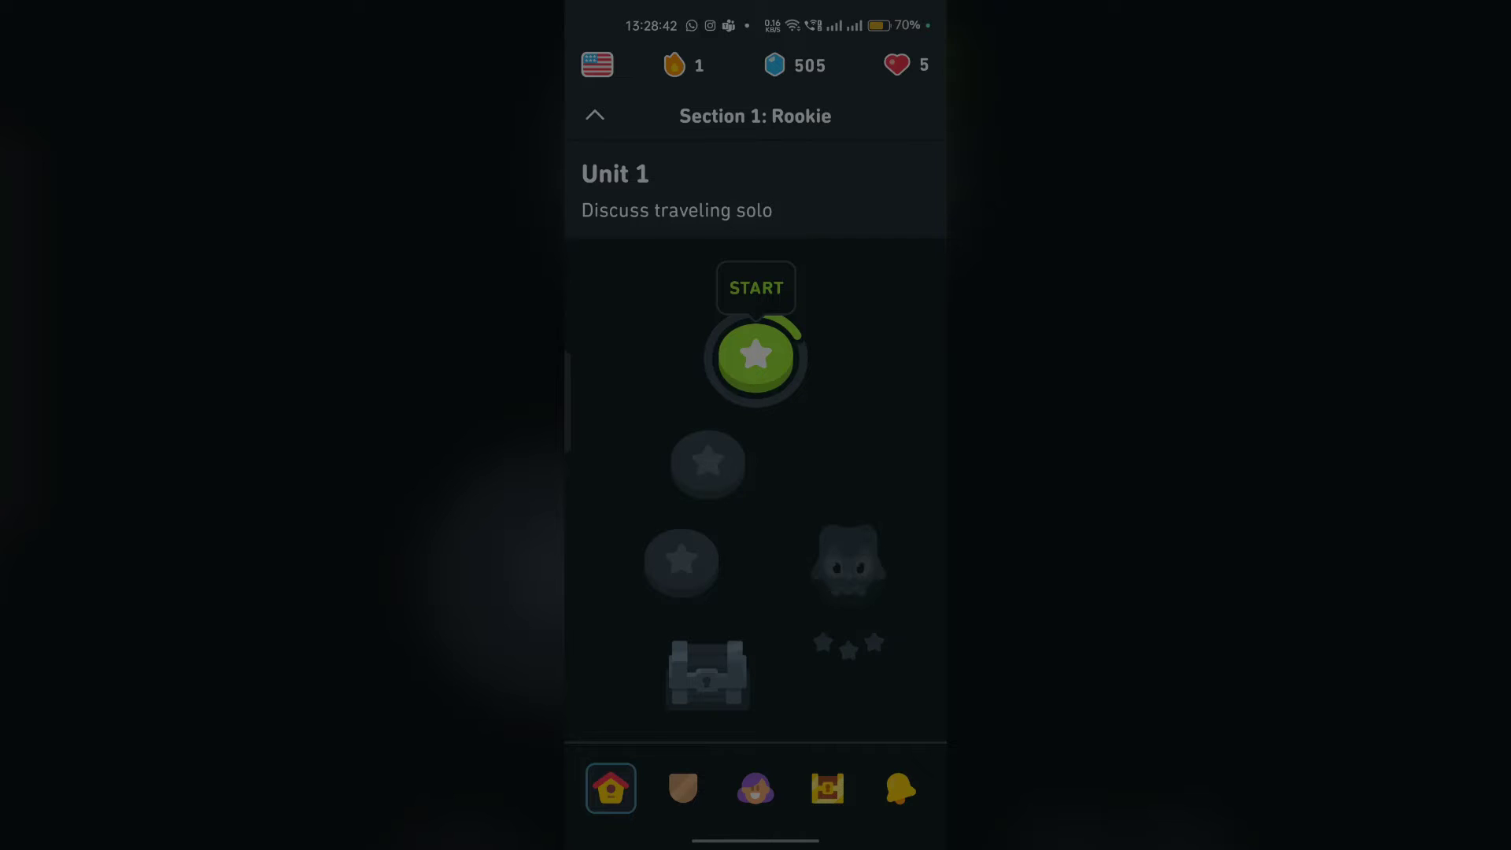
From the Shop, open the Super two-week free trial offer and decline it to see Free vs Super
{"action": "left_click", "coordinate": [794, 66]}
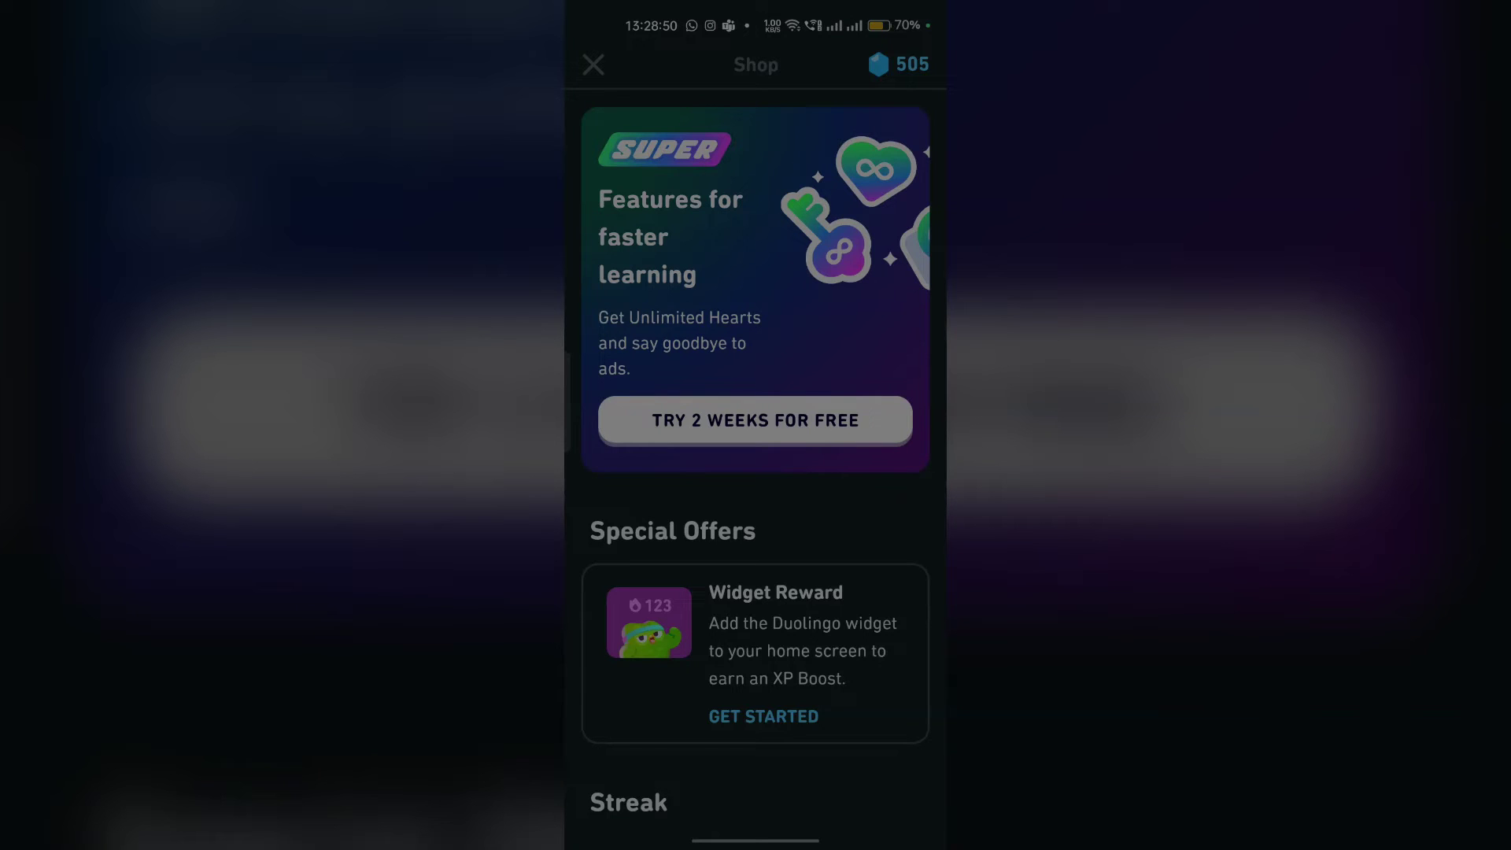
{"action": "scroll", "coordinate": [621, 566], "scroll_direction": "down", "scroll_amount": 5}
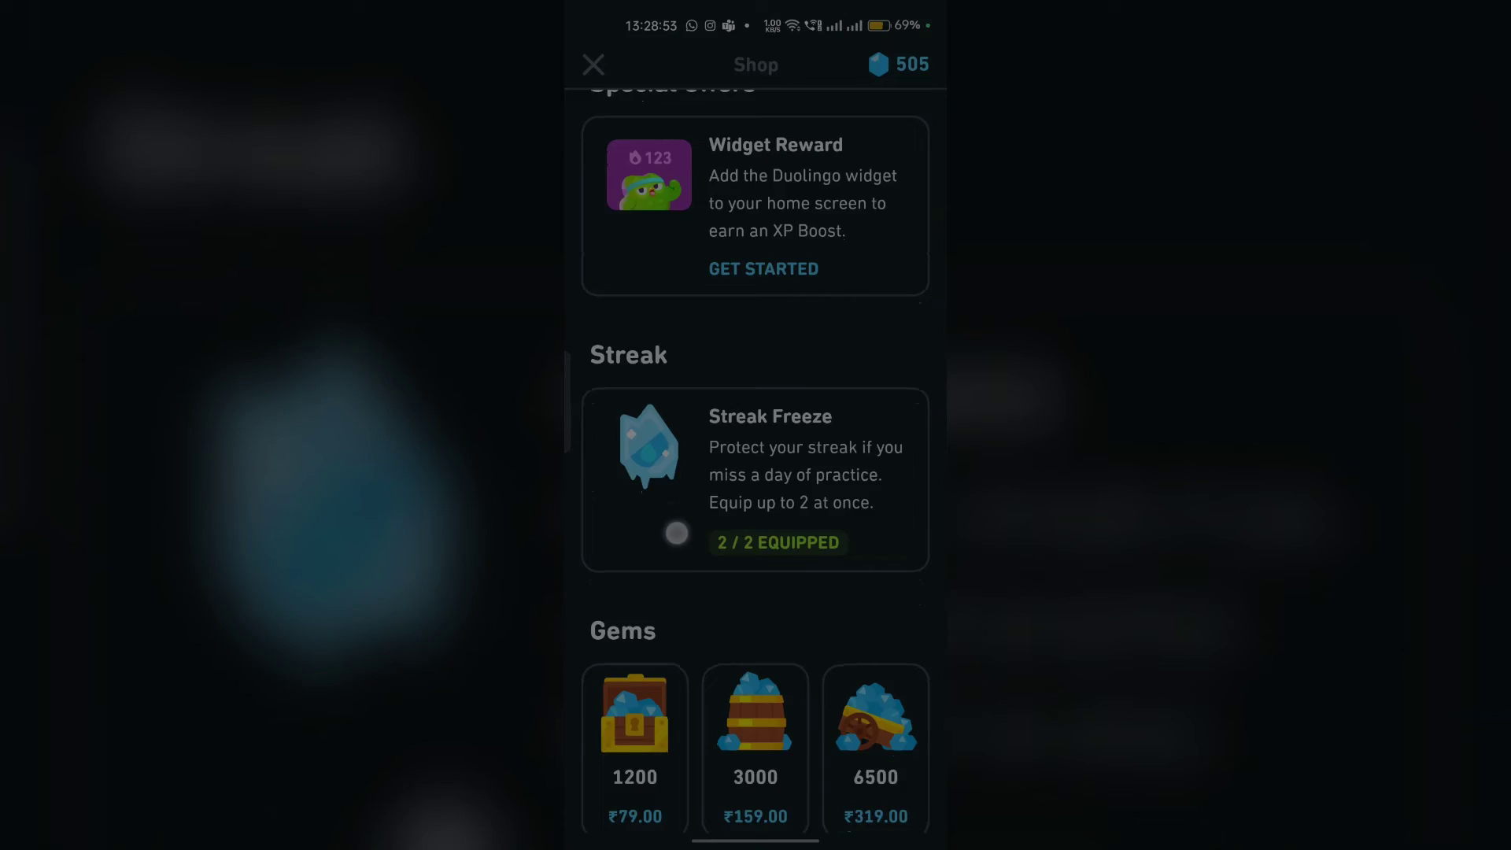
{"action": "scroll", "coordinate": [674, 530], "scroll_direction": "up", "scroll_amount": 5}
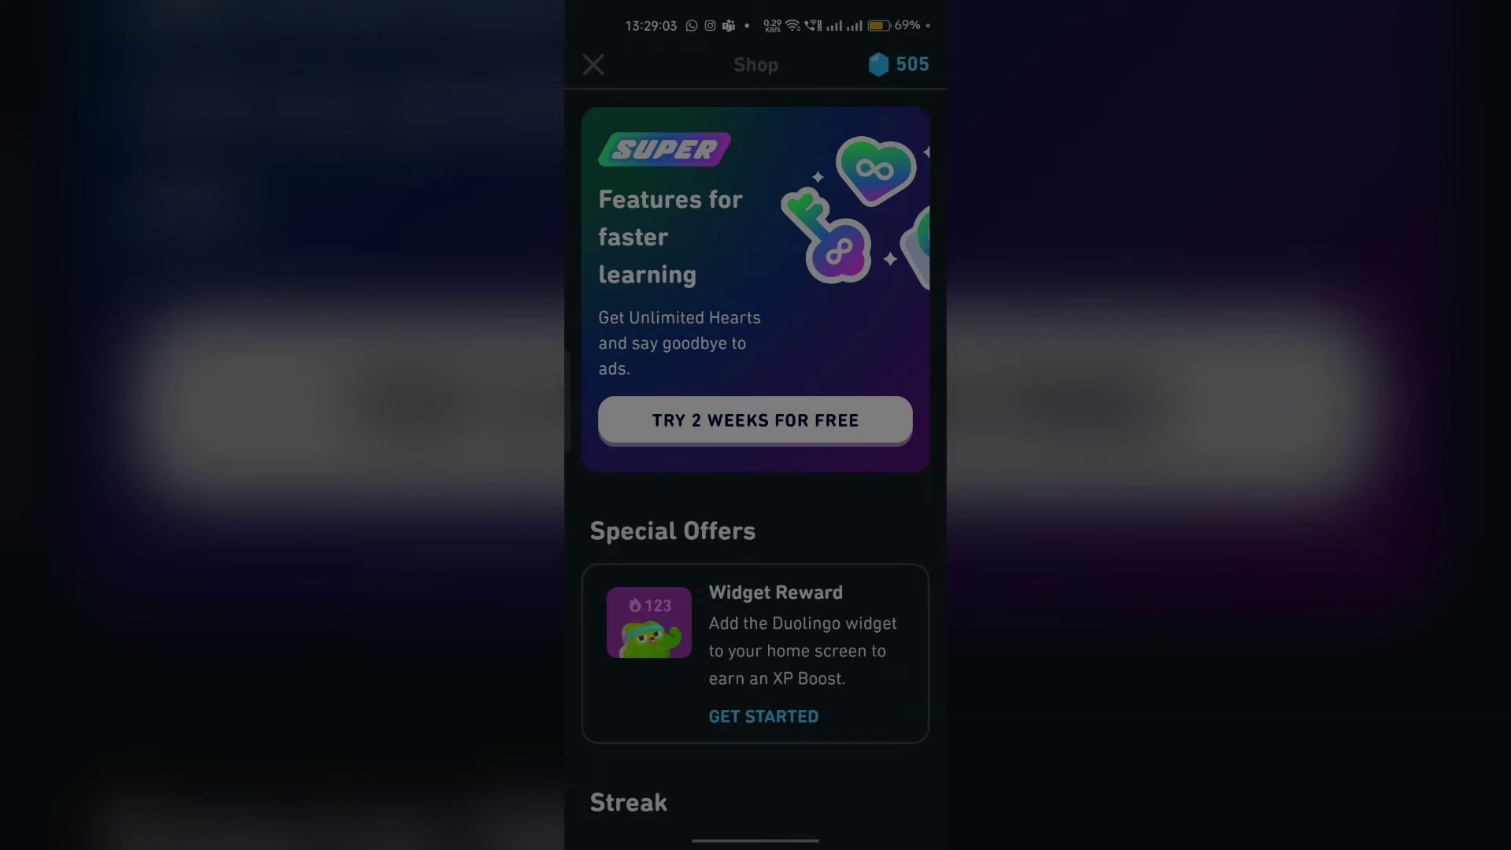
{"action": "left_click", "coordinate": [672, 417]}
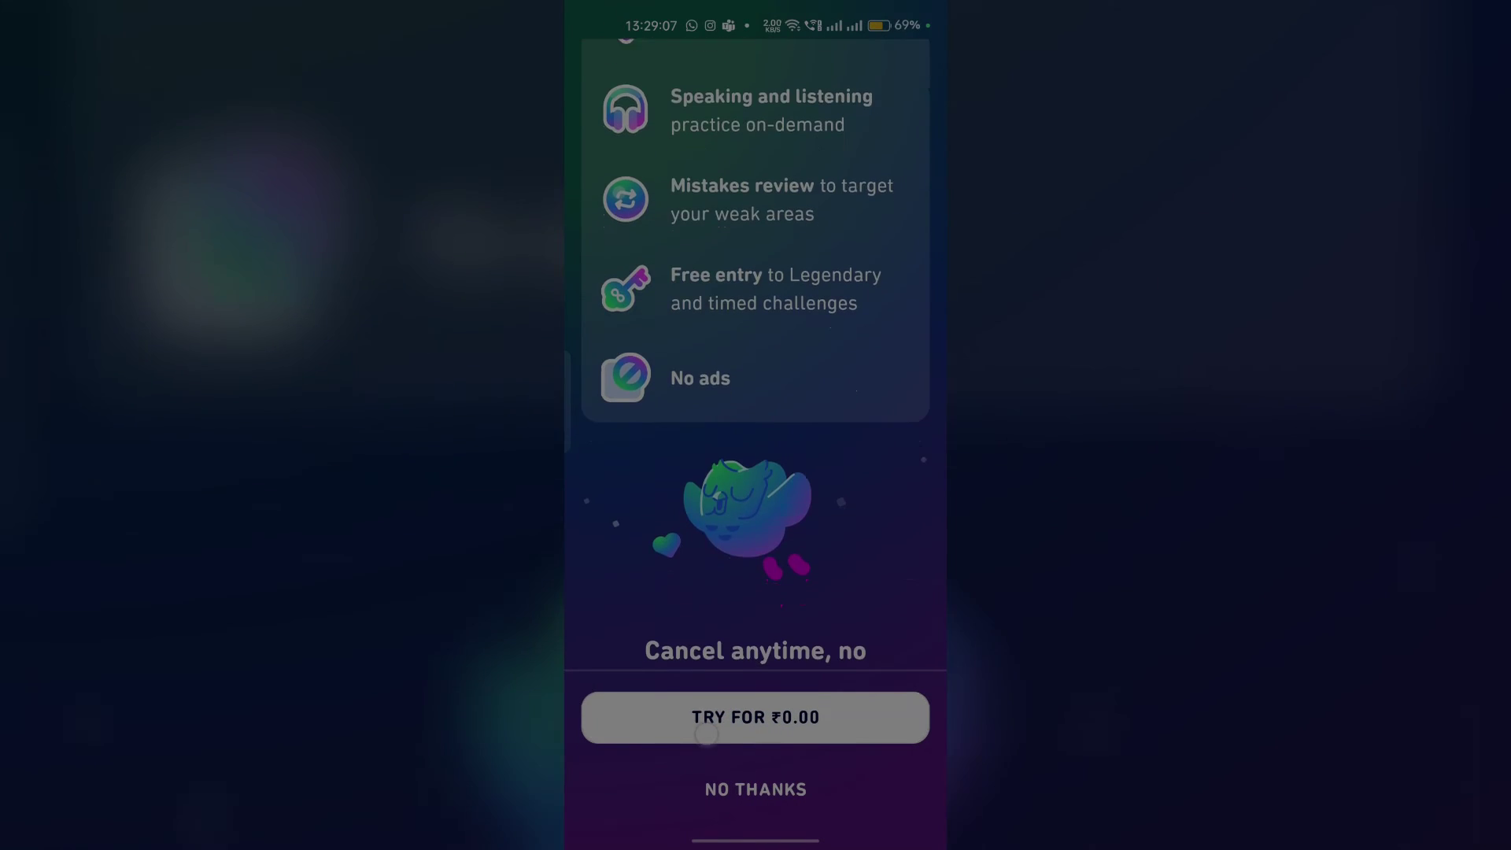
{"action": "left_click", "coordinate": [755, 716]}
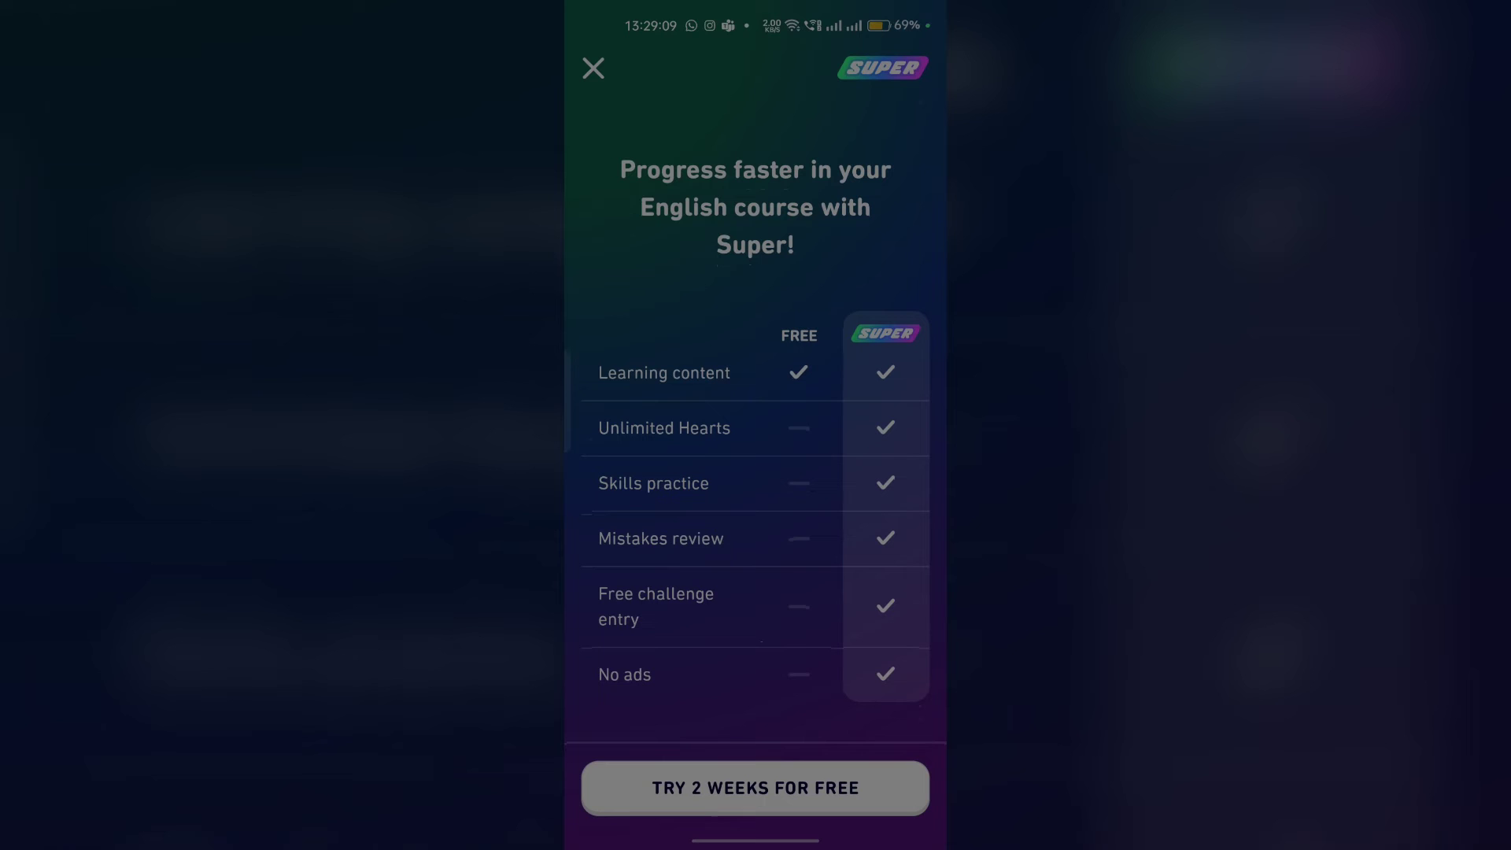
{"action": "left_click", "coordinate": [592, 68]}
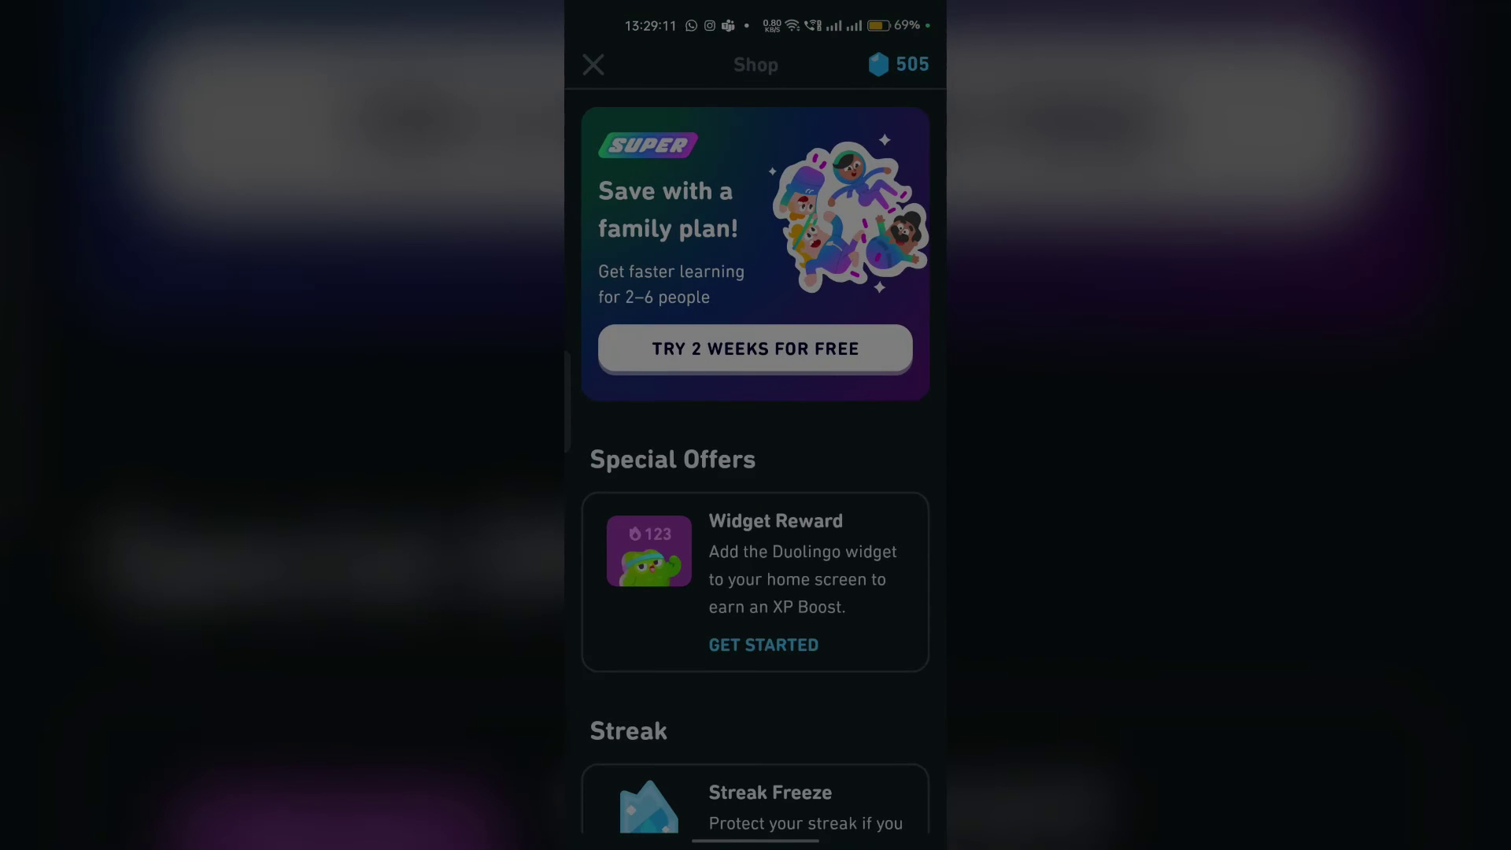